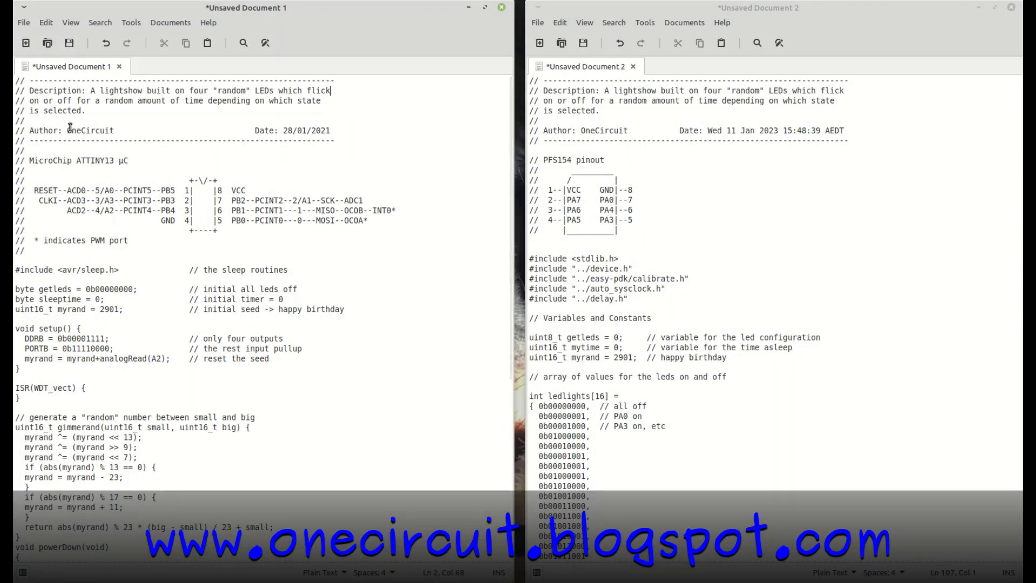
Step: Point out the ATTINY13 name, DDRB output bits, getleds-to-PORTB line, gimmerand and PFS154 GND pin
drag(77, 160, 130, 160)
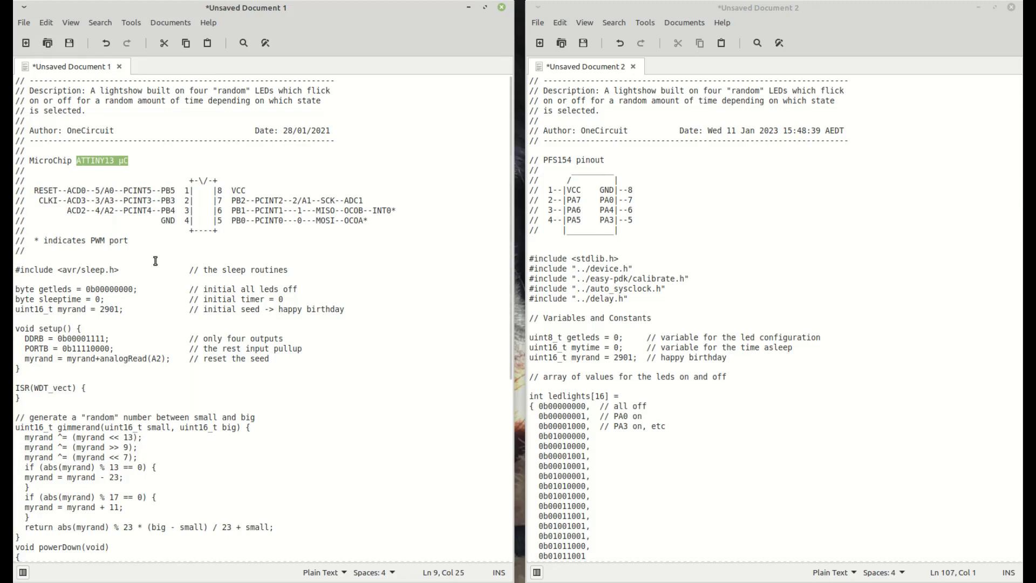
scroll(154, 260, down, 2)
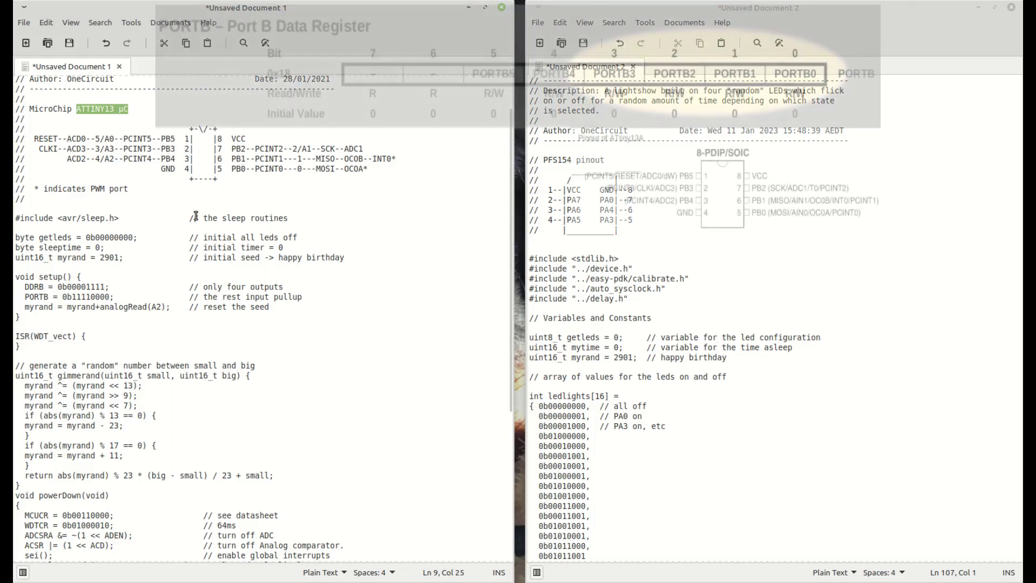
scroll(158, 226, down, 7)
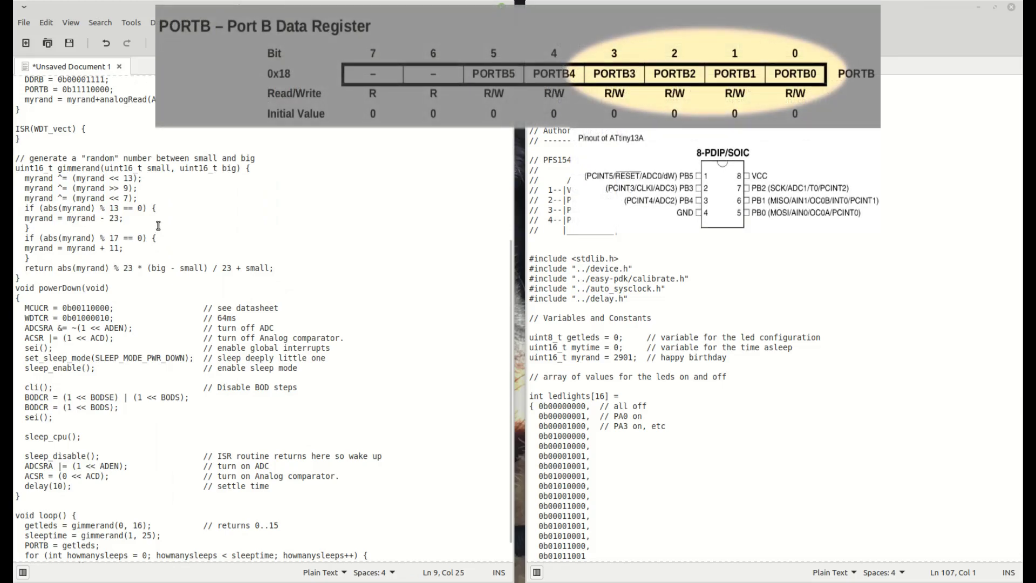
scroll(159, 227, up, 5)
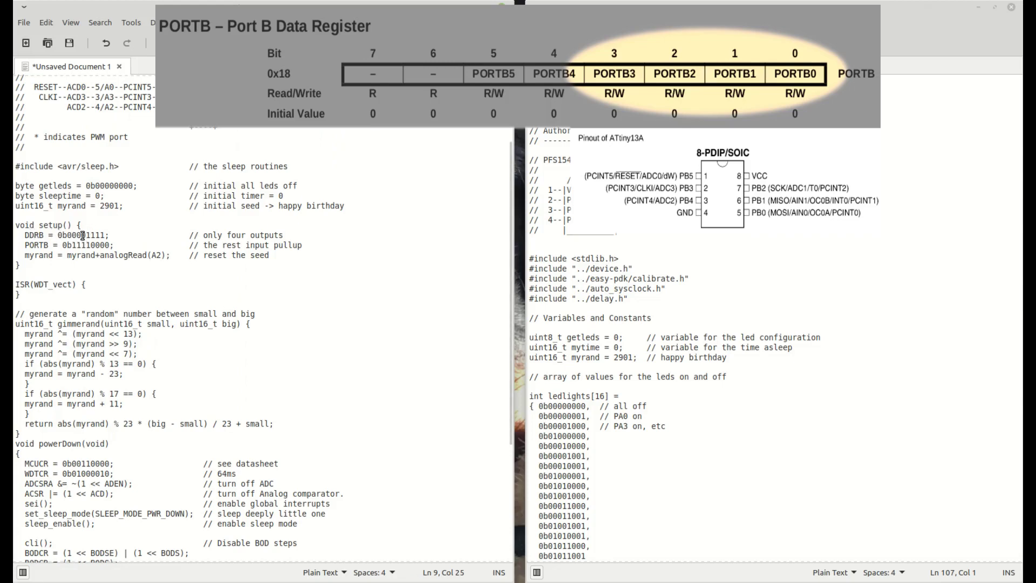
drag(85, 235, 96, 234)
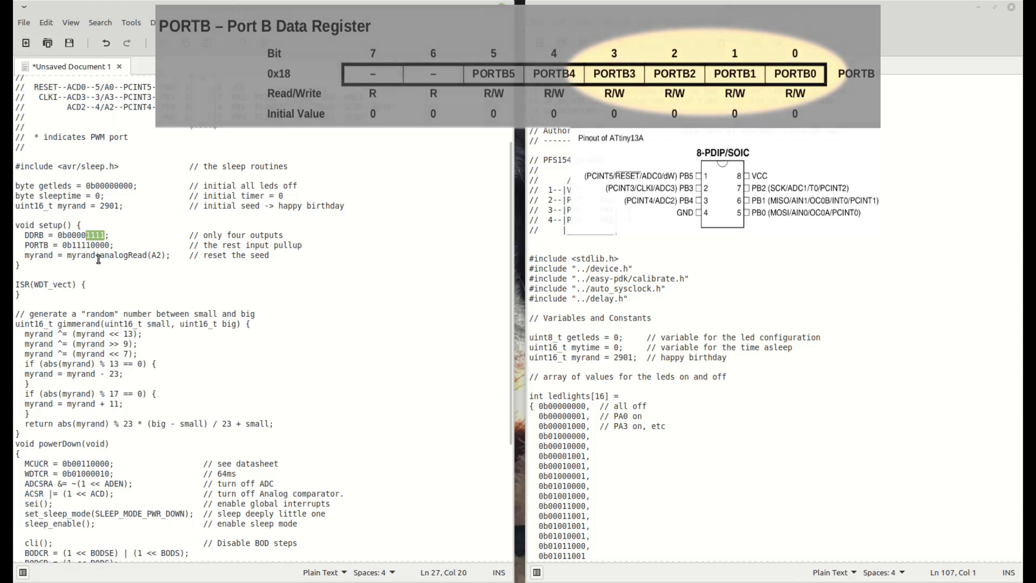
key(Down)
key(Down)
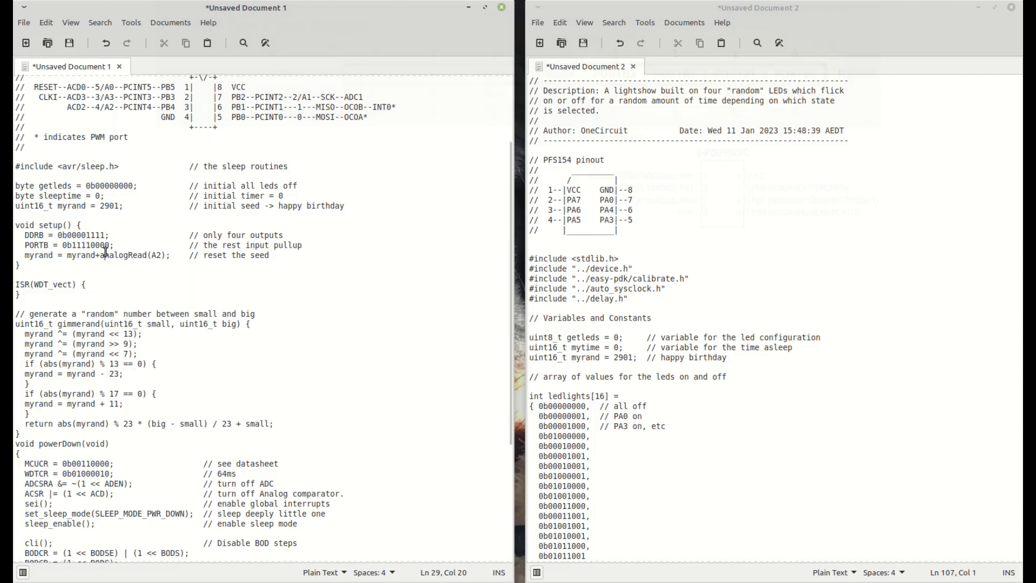
scroll(104, 251, down, 2)
scroll(105, 251, down, 2)
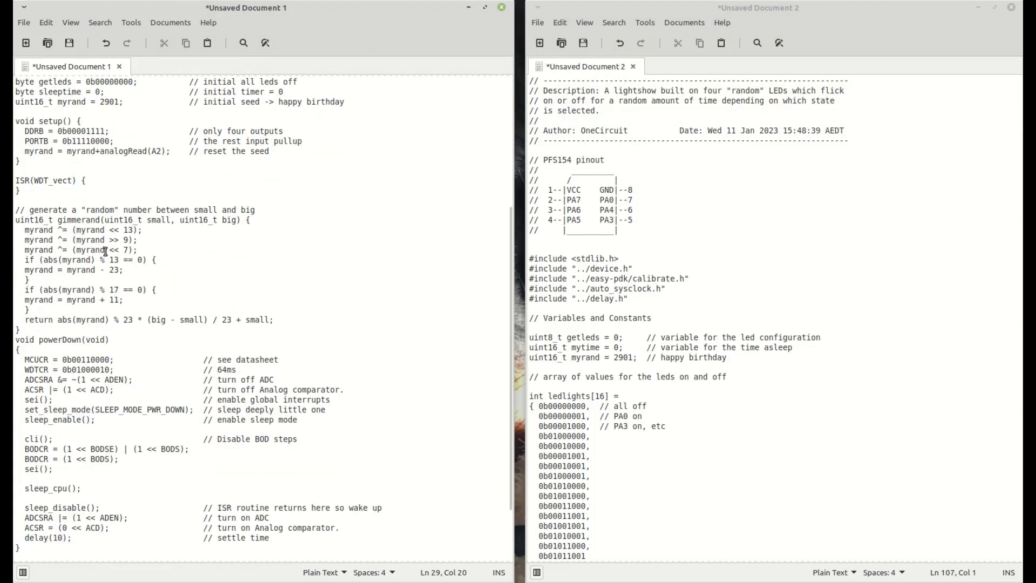
scroll(104, 251, down, 2)
scroll(104, 251, down, 2)
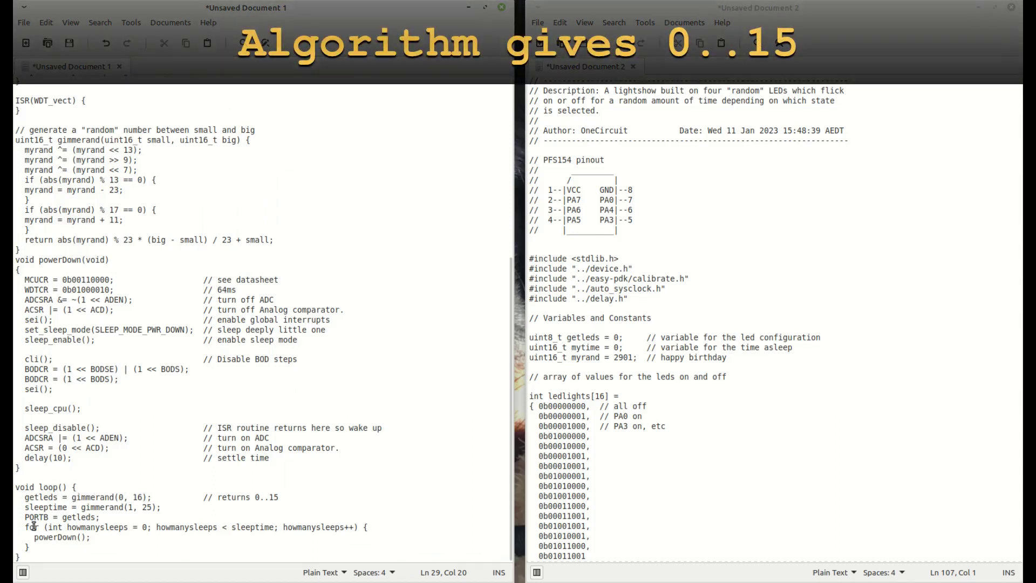
drag(65, 518, 93, 520)
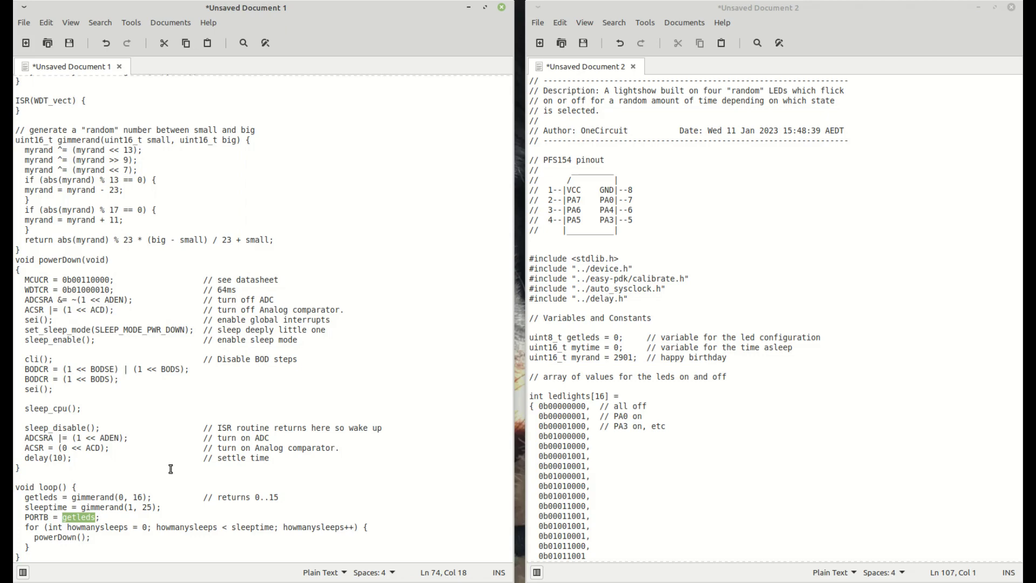
scroll(209, 393, up, 5)
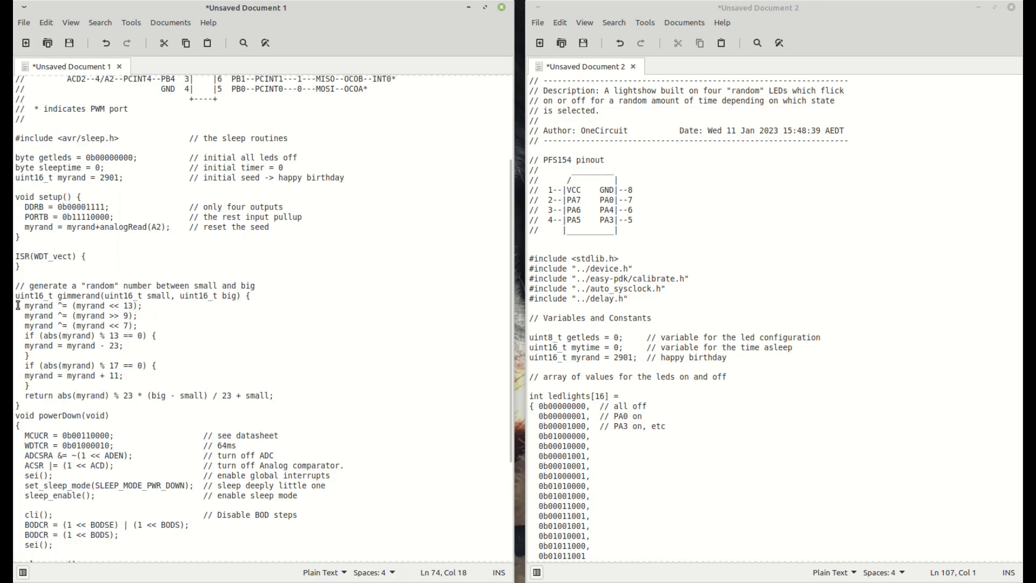
drag(17, 289, 80, 405)
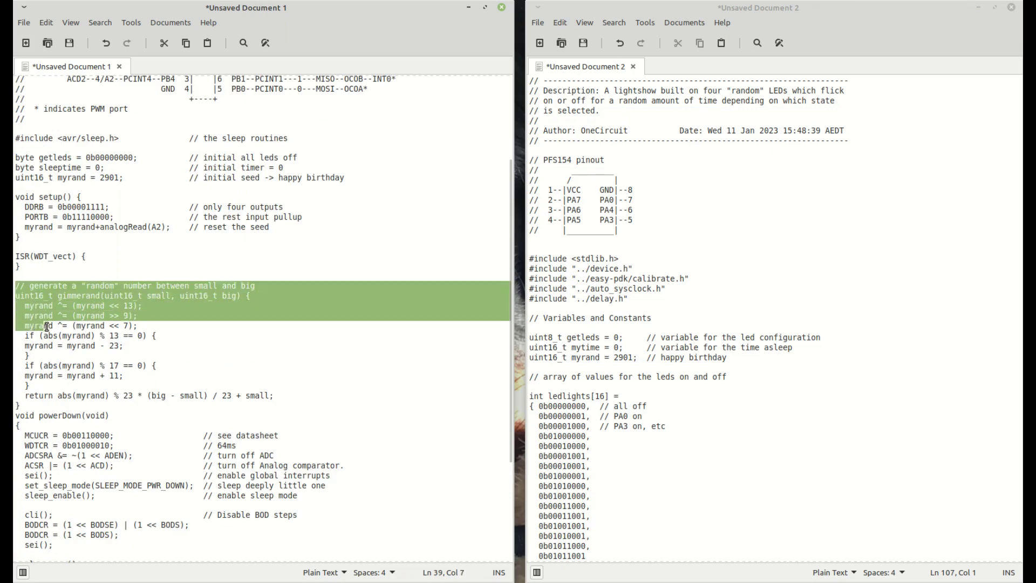
click(79, 404)
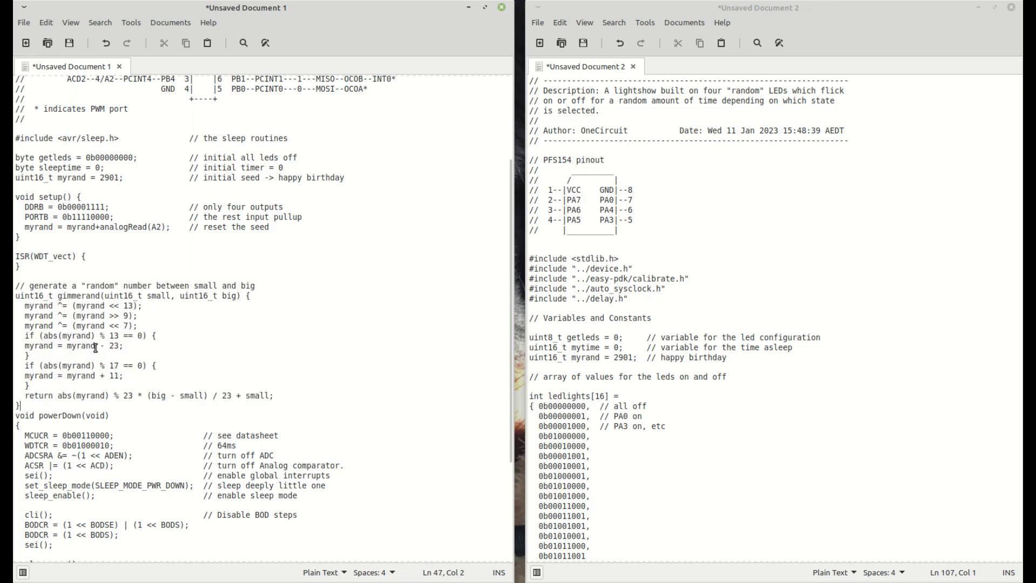
scroll(96, 335, down, 2)
scroll(96, 334, down, 2)
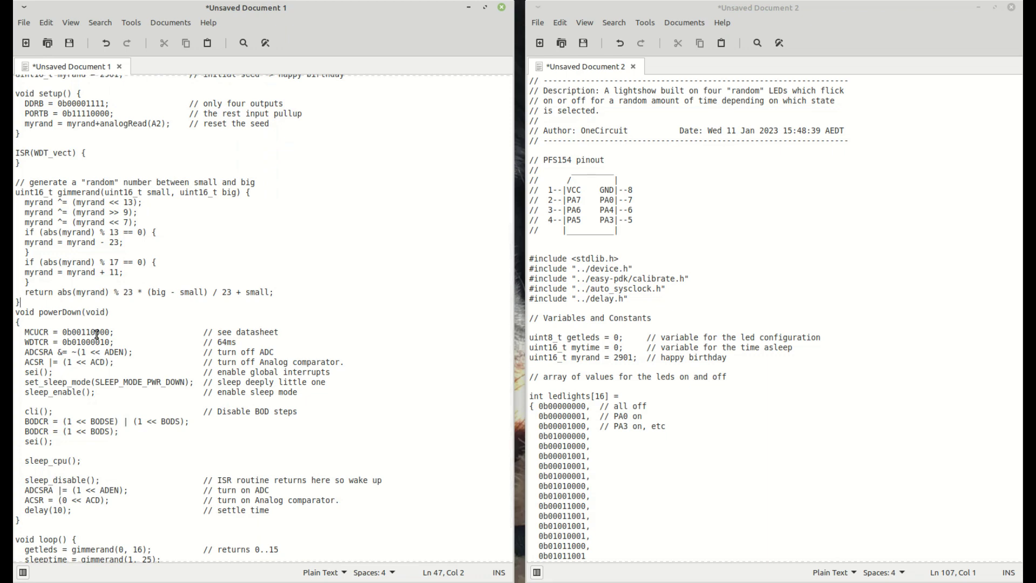
scroll(96, 334, up, 5)
scroll(97, 335, down, 7)
scroll(96, 335, up, 4)
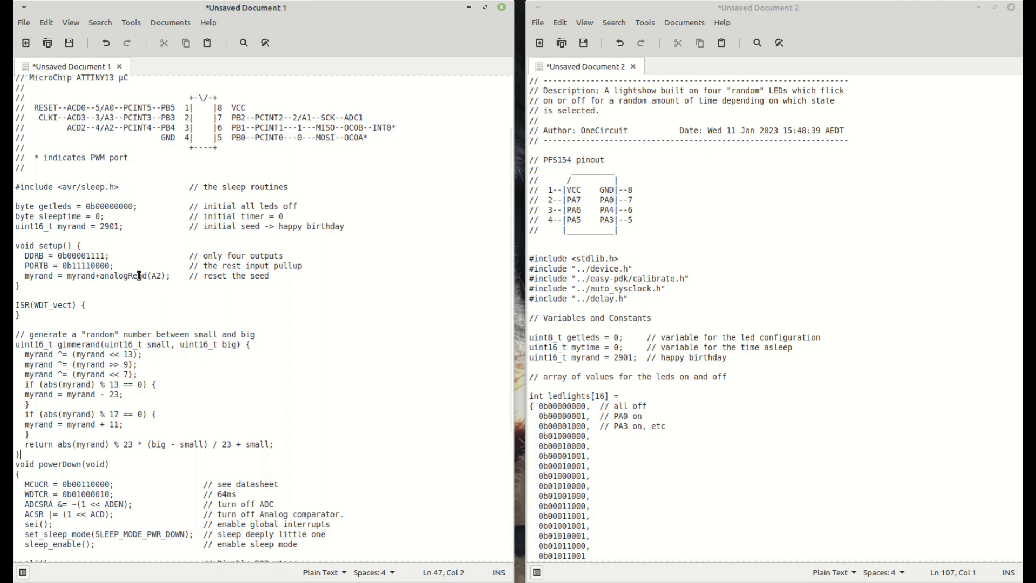
scroll(139, 275, down, 7)
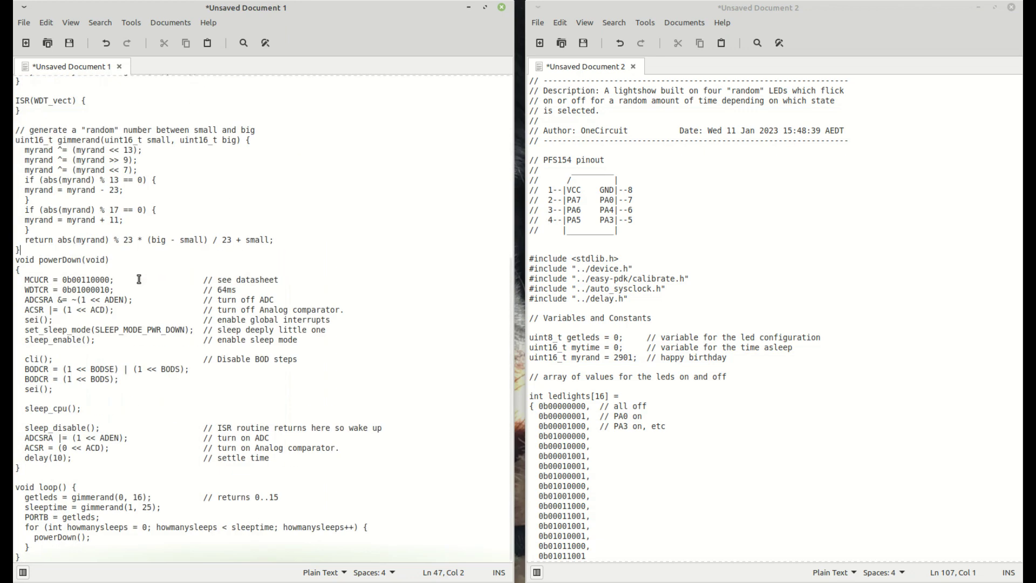
scroll(138, 276, up, 10)
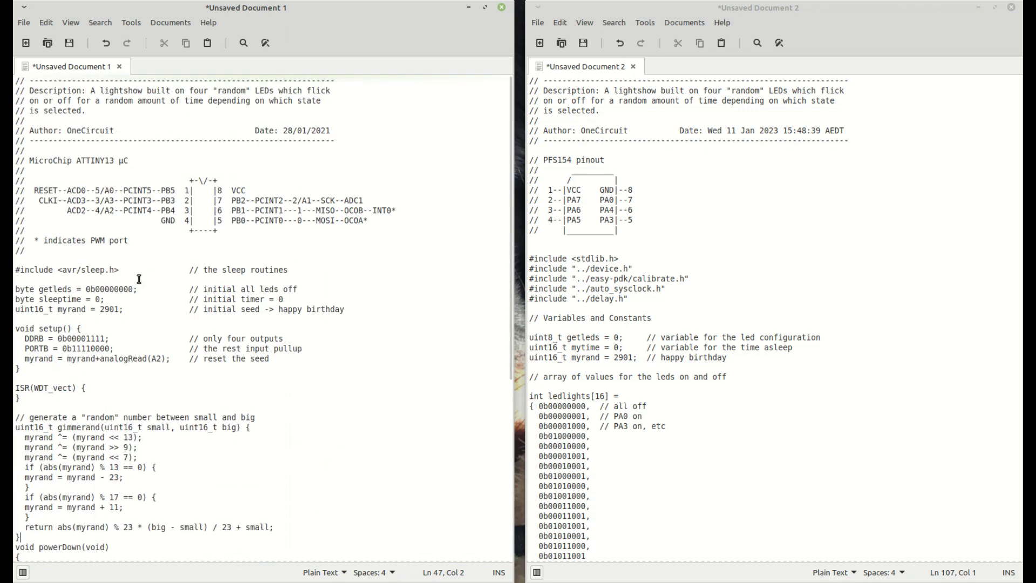
click(639, 193)
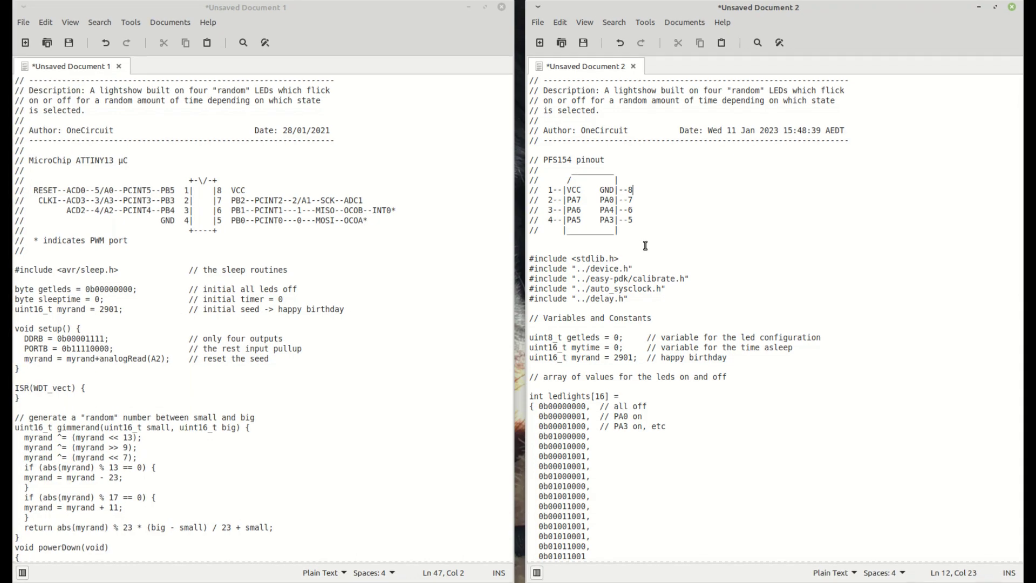
scroll(645, 246, down, 5)
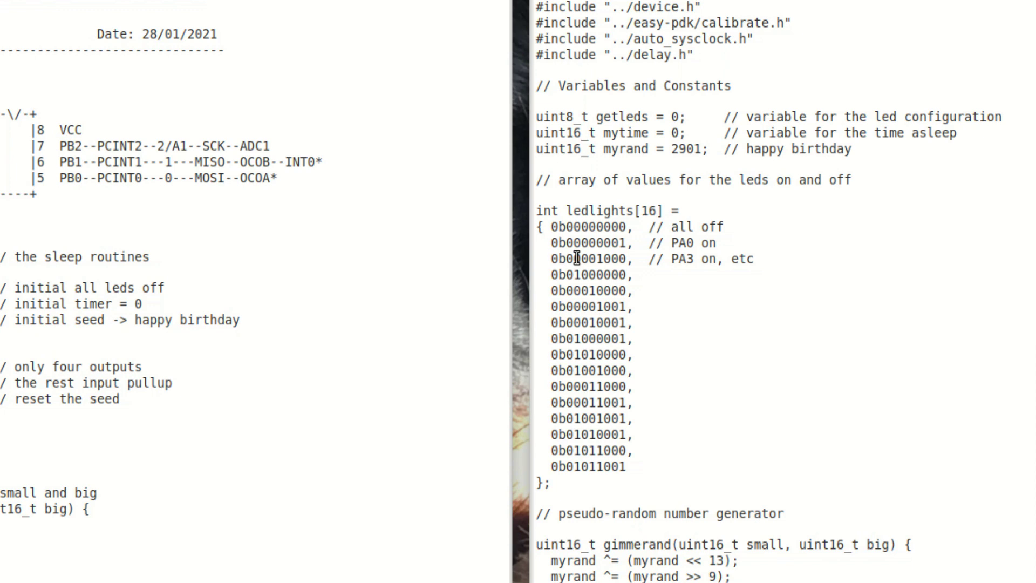
Step: Highlight the ledlights single-, two- and three-LED patterns, then mark the 0b01010001 entry
drag(656, 291, 509, 239)
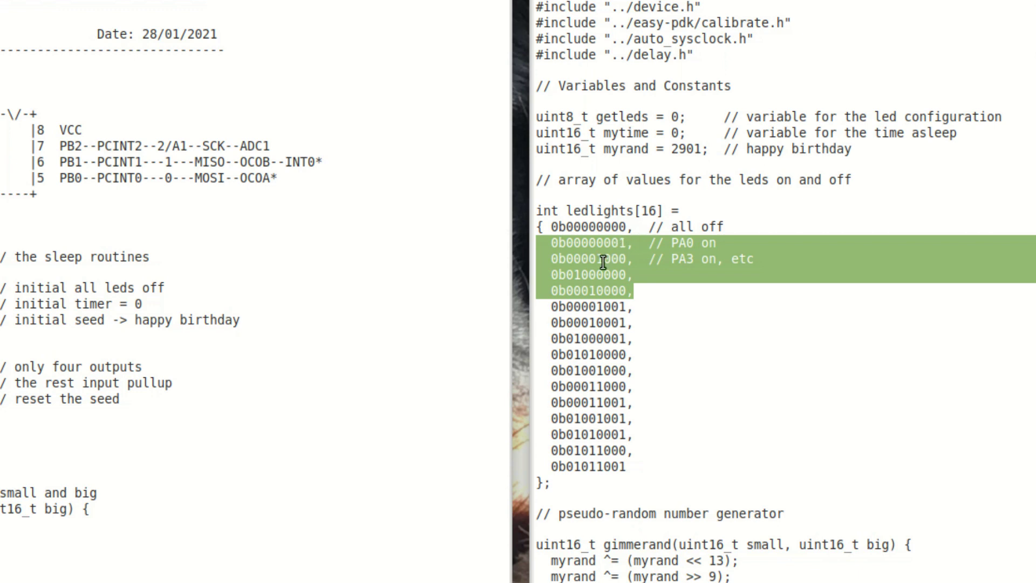
scroll(632, 227, up, 2)
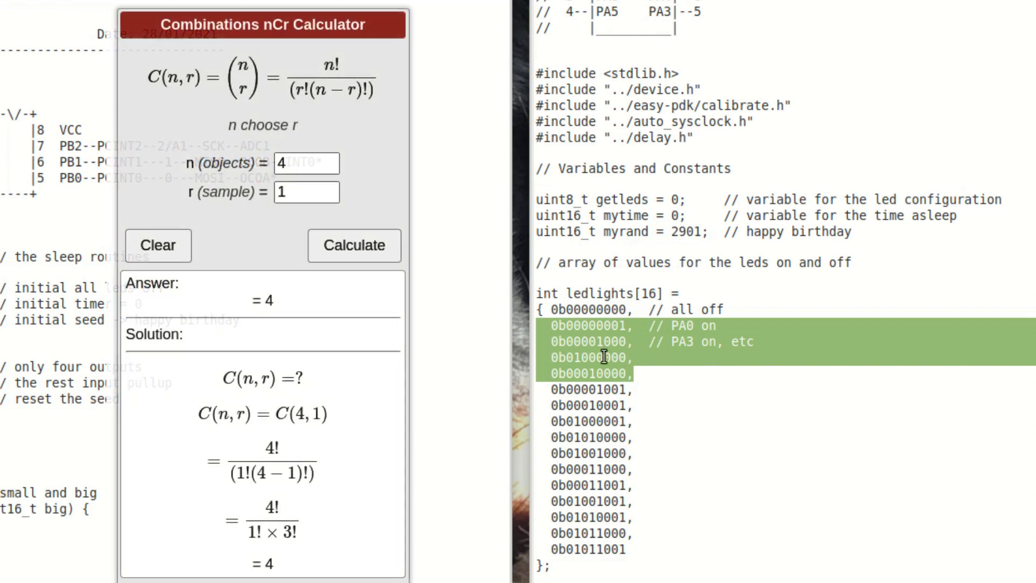
click(541, 326)
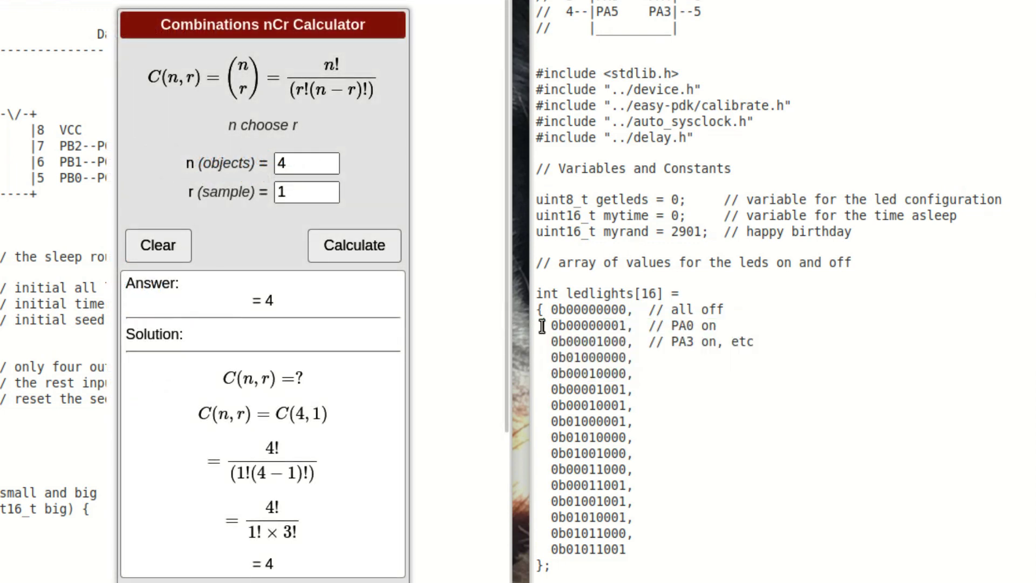
drag(542, 325, 535, 397)
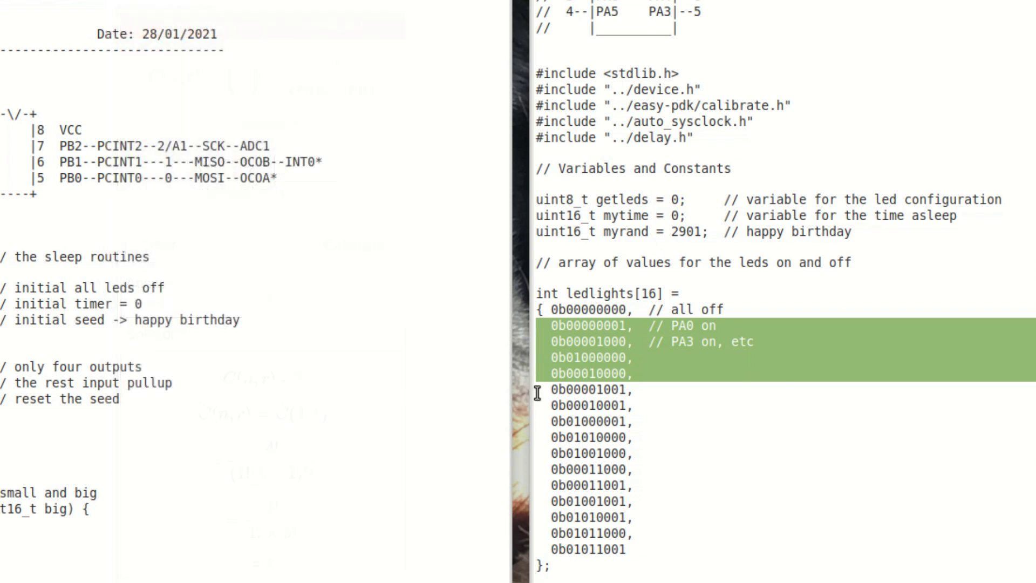
click(536, 397)
drag(536, 398, 538, 481)
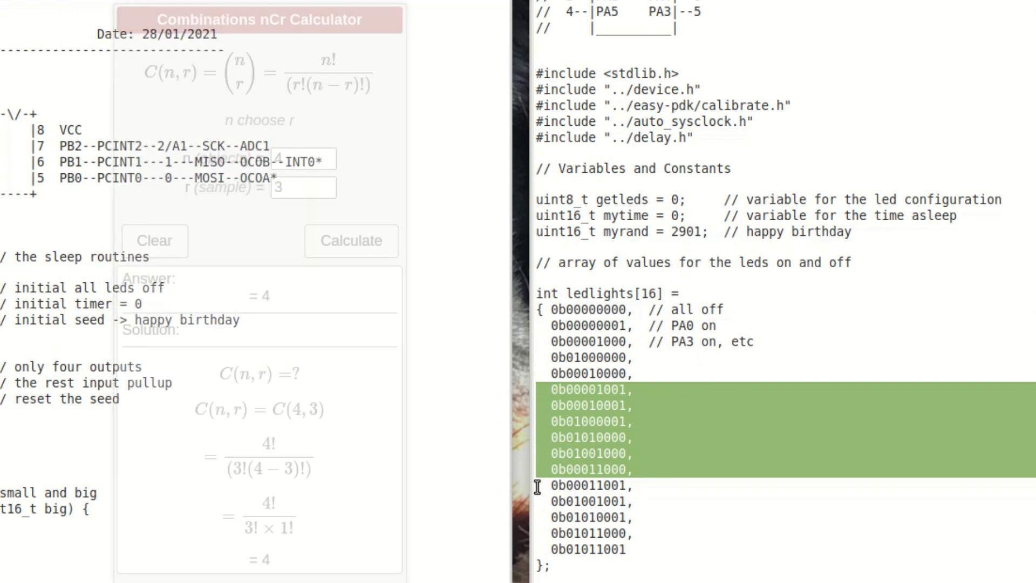
drag(538, 486, 538, 546)
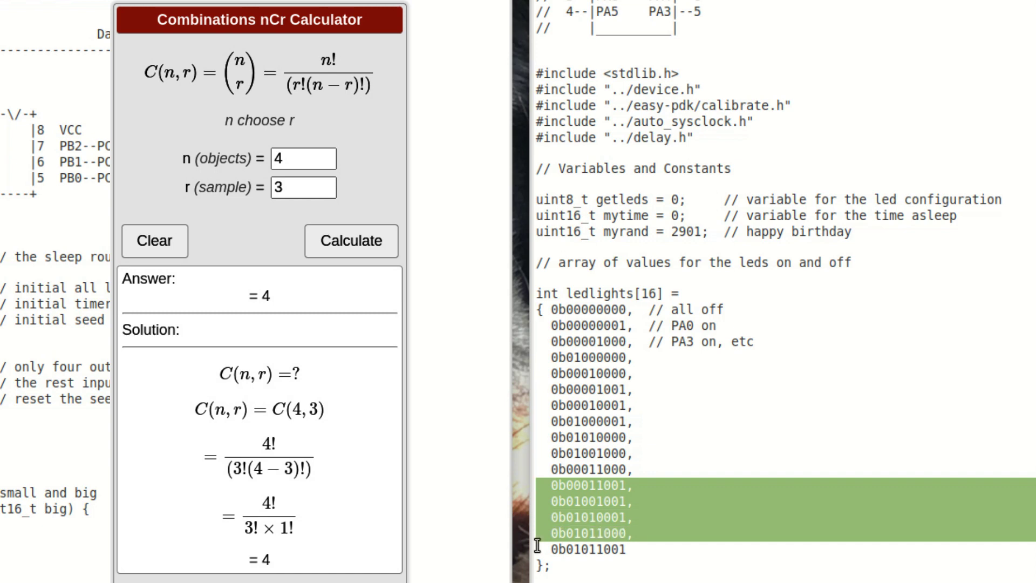
double_click(580, 551)
click(688, 514)
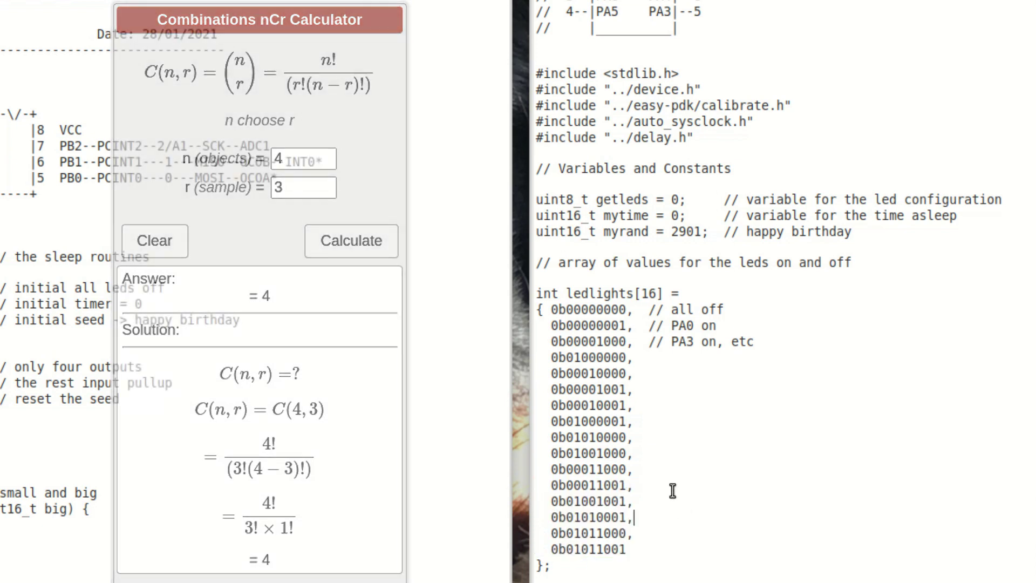
scroll(672, 489, down, 5)
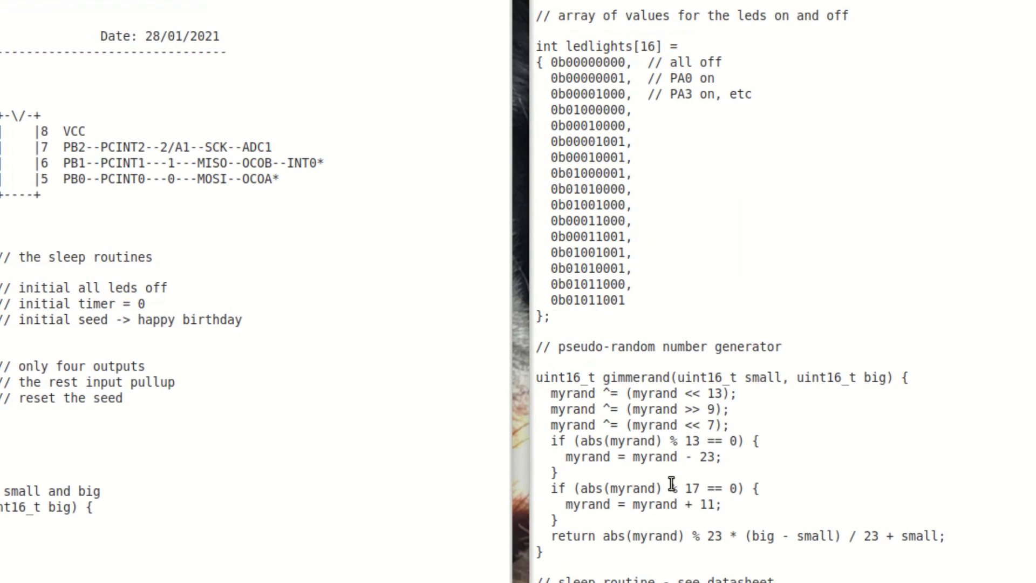
scroll(671, 484, down, 5)
scroll(670, 481, down, 3)
scroll(669, 479, down, 3)
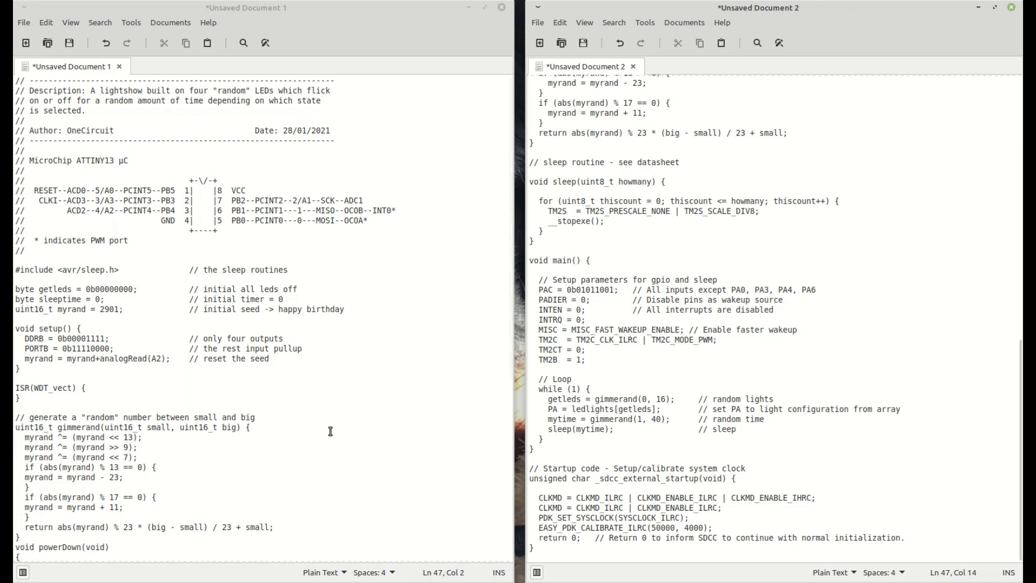
scroll(298, 388, down, 3)
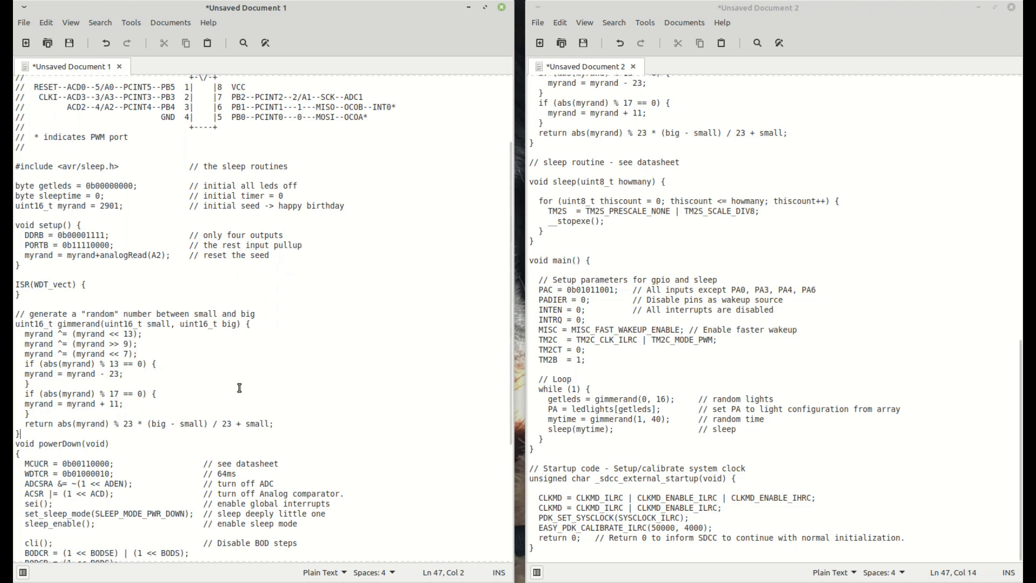
scroll(67, 417, down, 5)
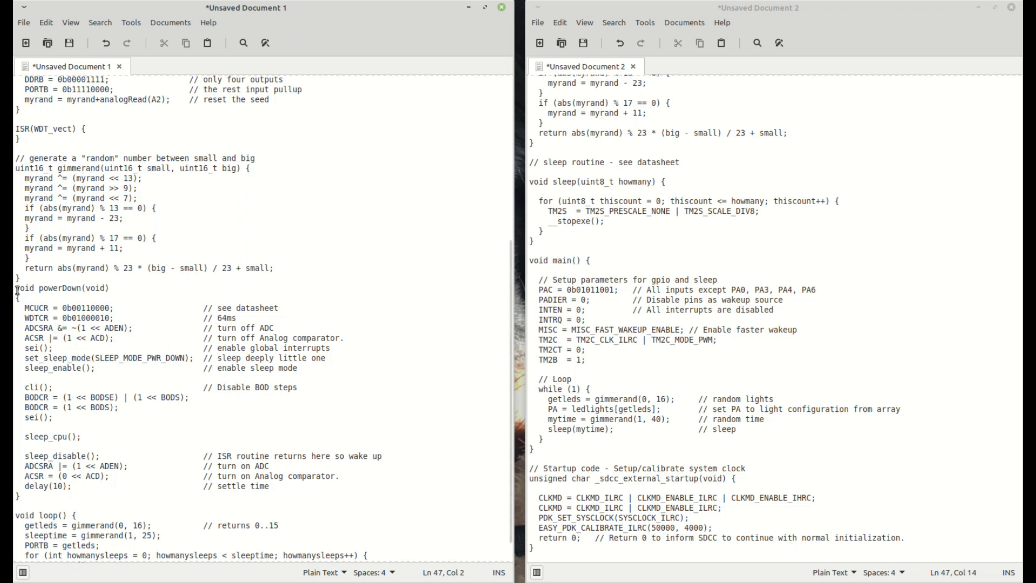
Step: Highlight ATtiny13 powerDown(), then the PFS154 sleep routine, PADIER–TM2B setup lines and startup code
drag(16, 287, 44, 496)
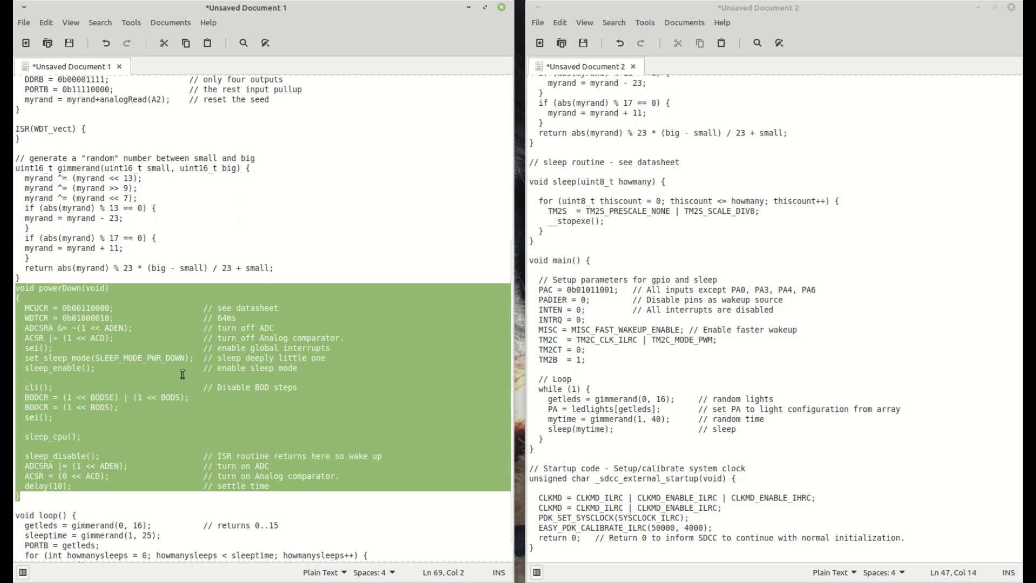
click(571, 227)
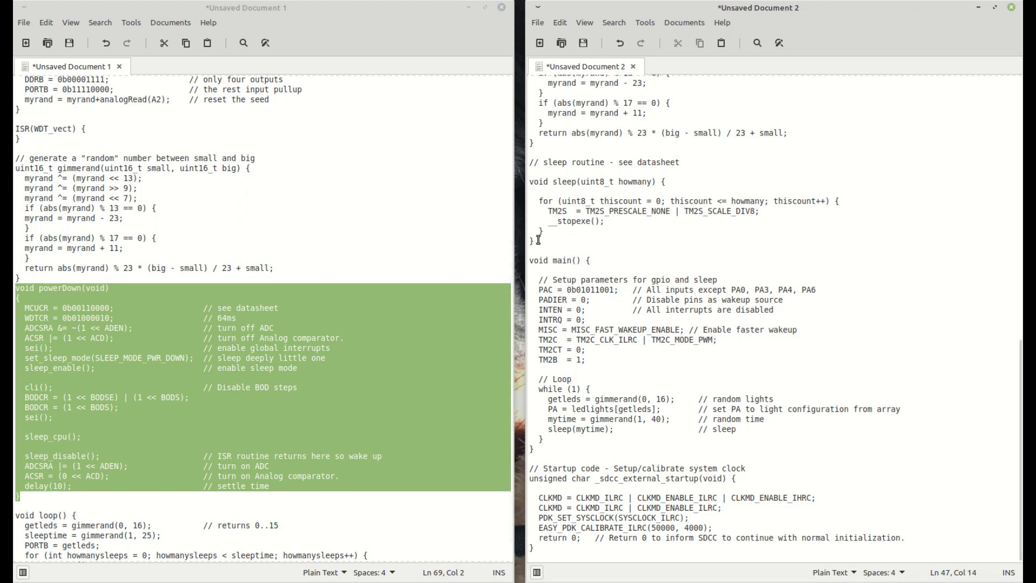
drag(538, 239, 517, 180)
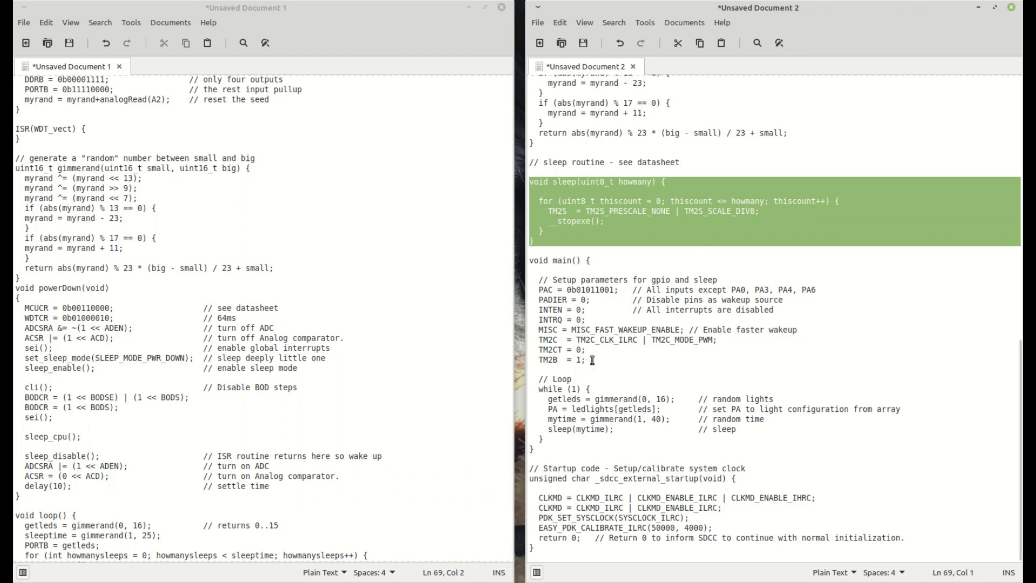
drag(592, 360, 502, 298)
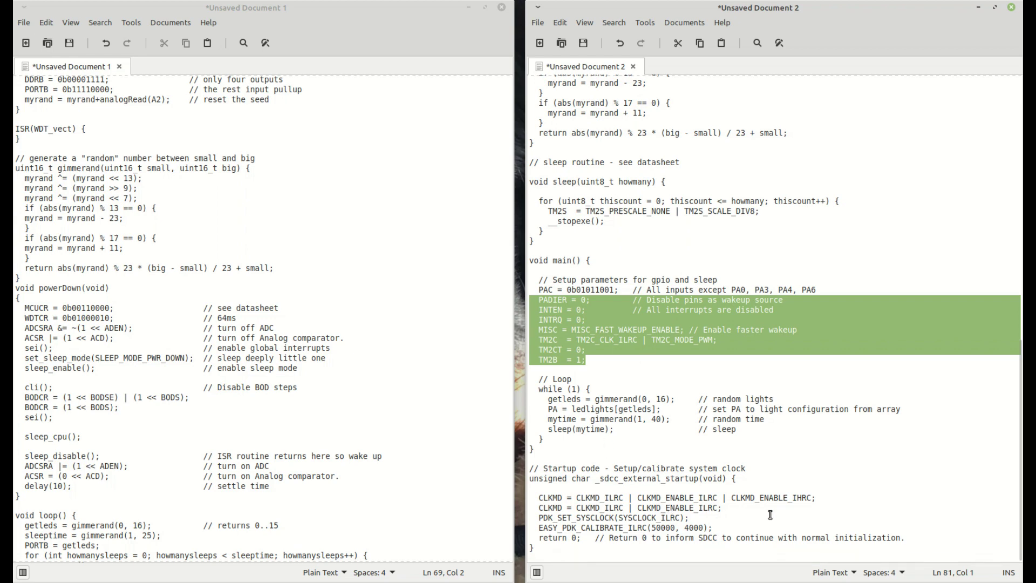
drag(925, 542, 532, 493)
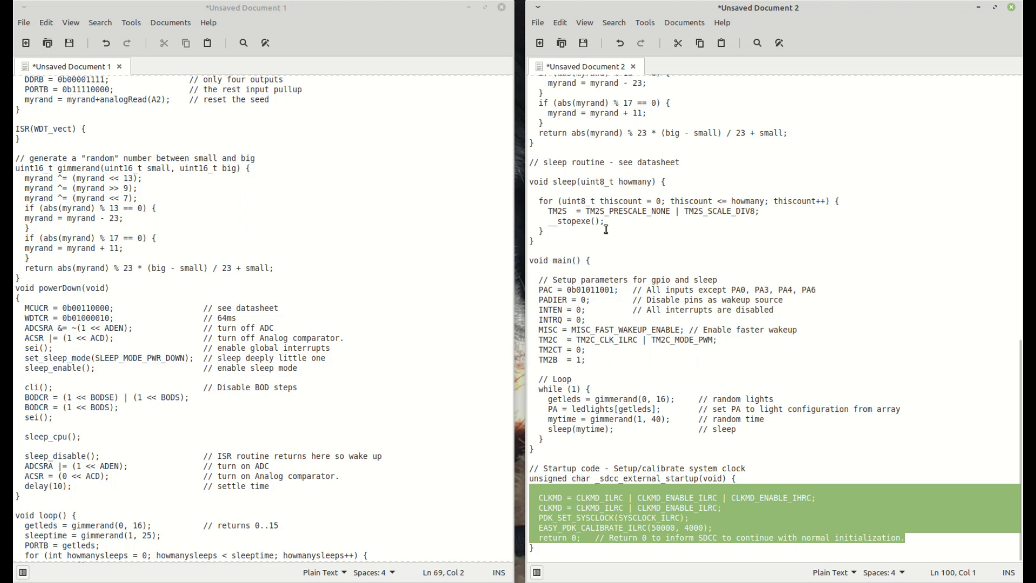
Step: Highlight the timer and stopexe lines of sleep, then the mytime random time line
drag(563, 236, 515, 210)
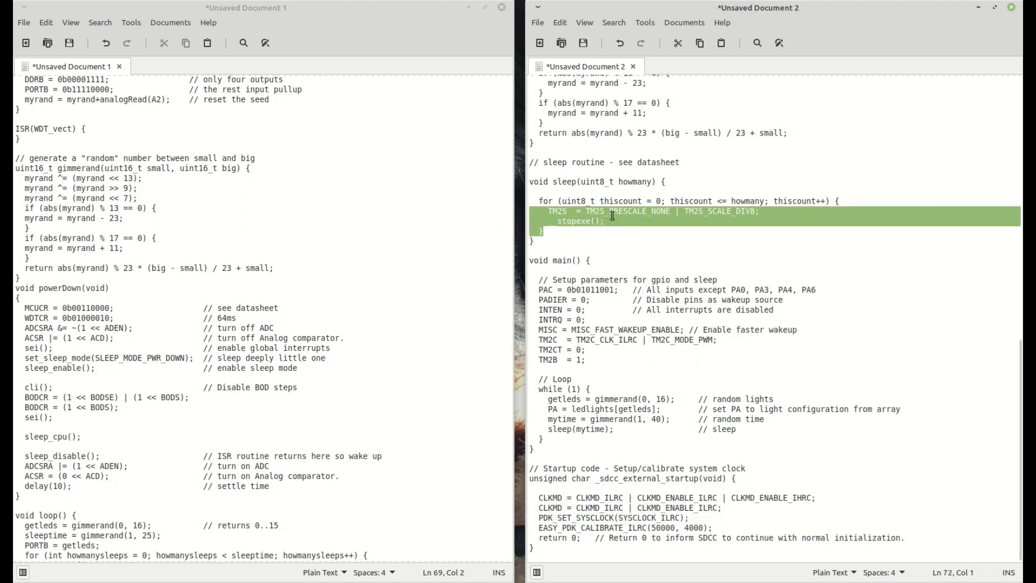
click(631, 212)
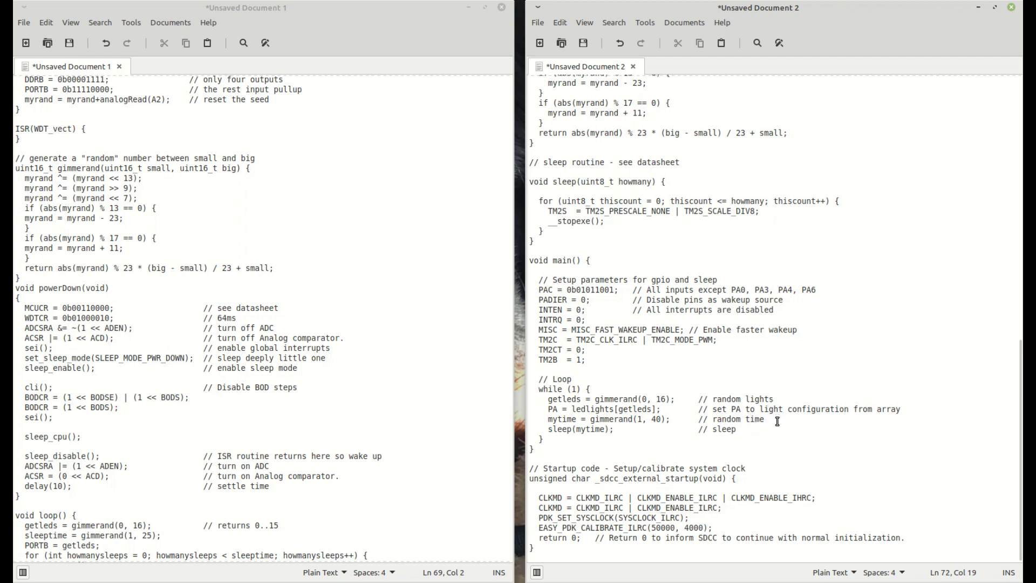
drag(777, 421, 547, 419)
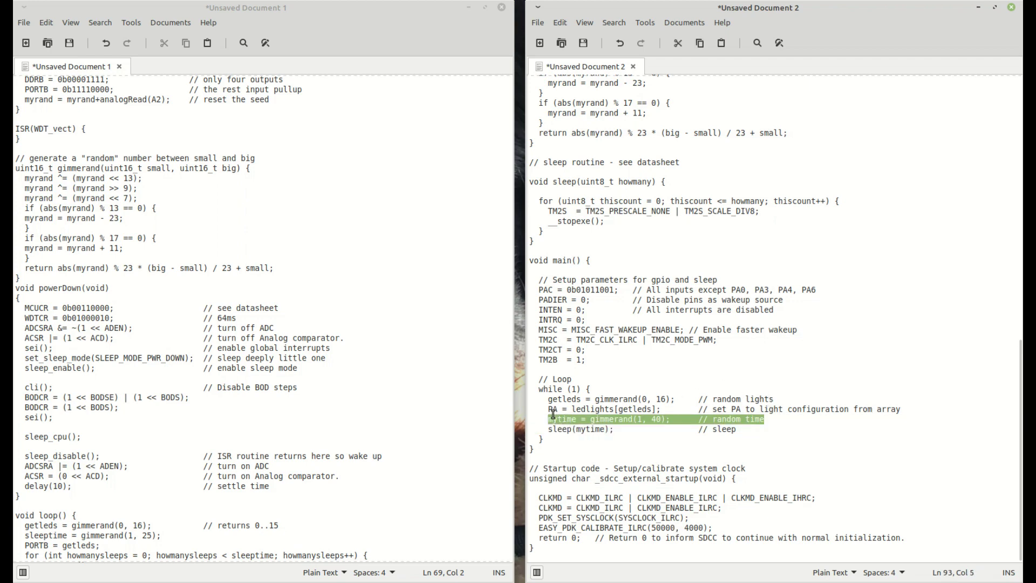
click(581, 379)
scroll(588, 369, up, 10)
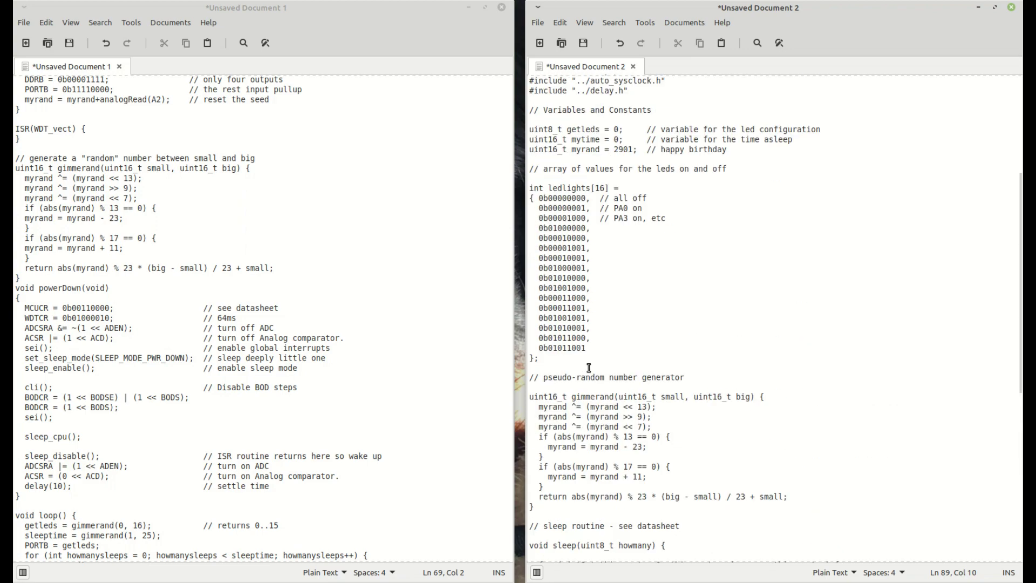
scroll(589, 368, up, 6)
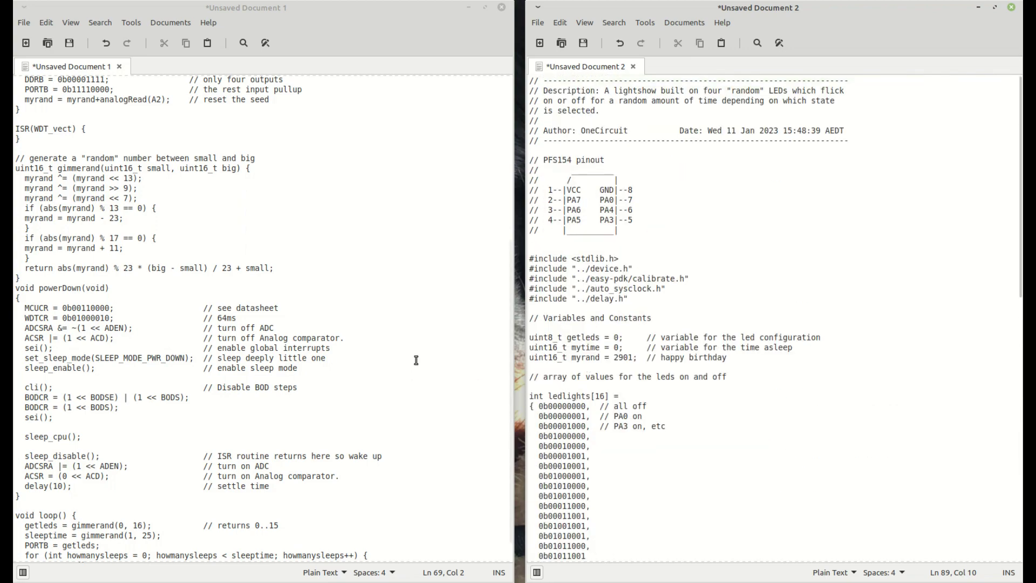
scroll(243, 392, up, 8)
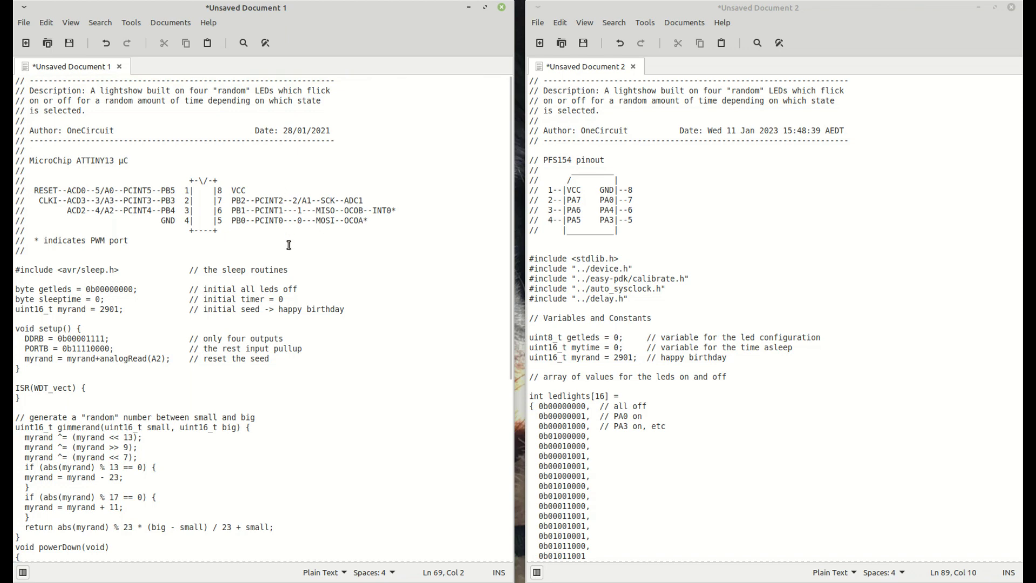
Step: Mark a pin row in each pinout and move to the end of the PFS154 pin 6 row
click(294, 212)
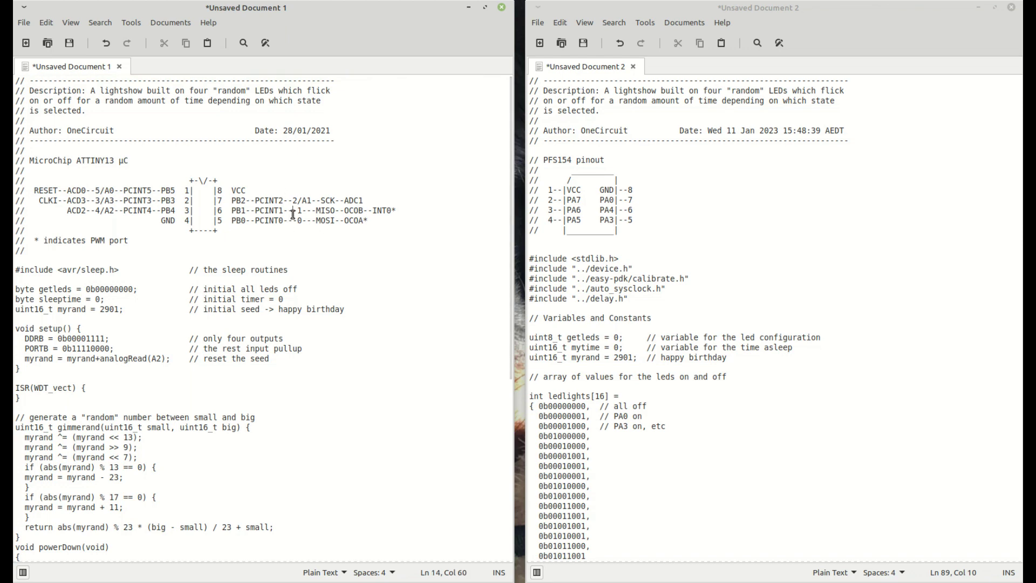
click(624, 212)
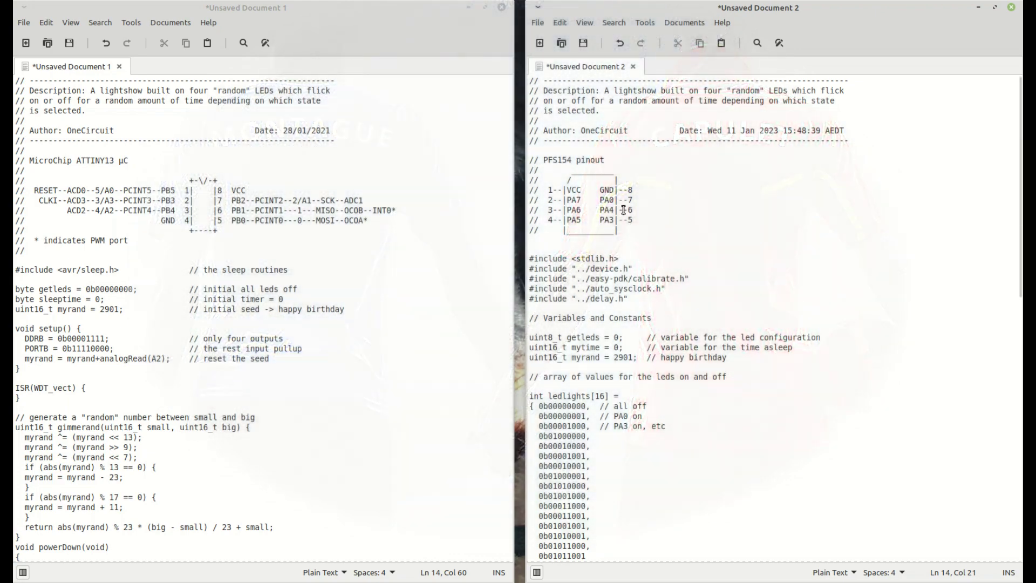
key(Right)
key(Right)
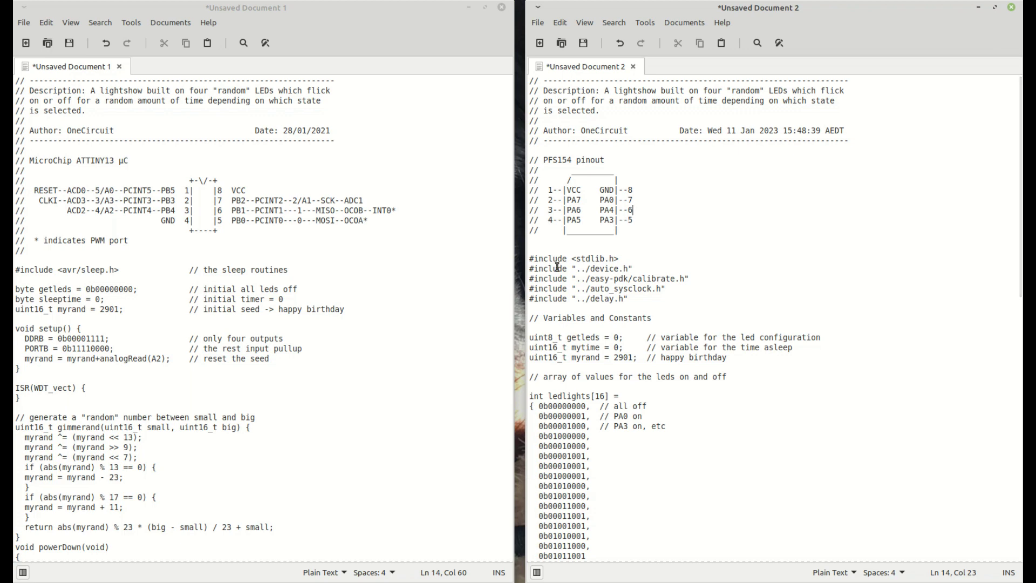
scroll(168, 291, down, 2)
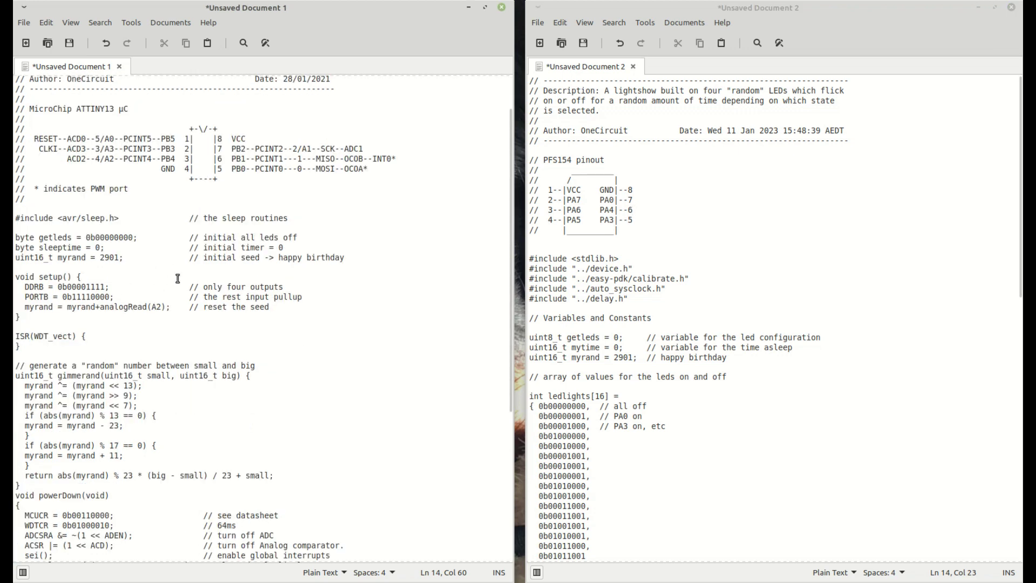
drag(270, 307, 32, 308)
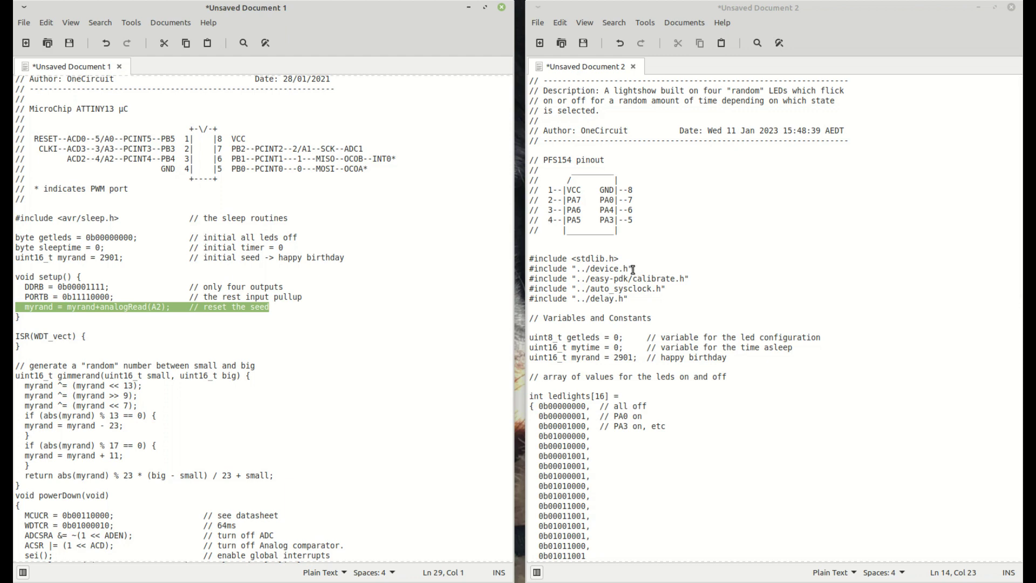
click(641, 299)
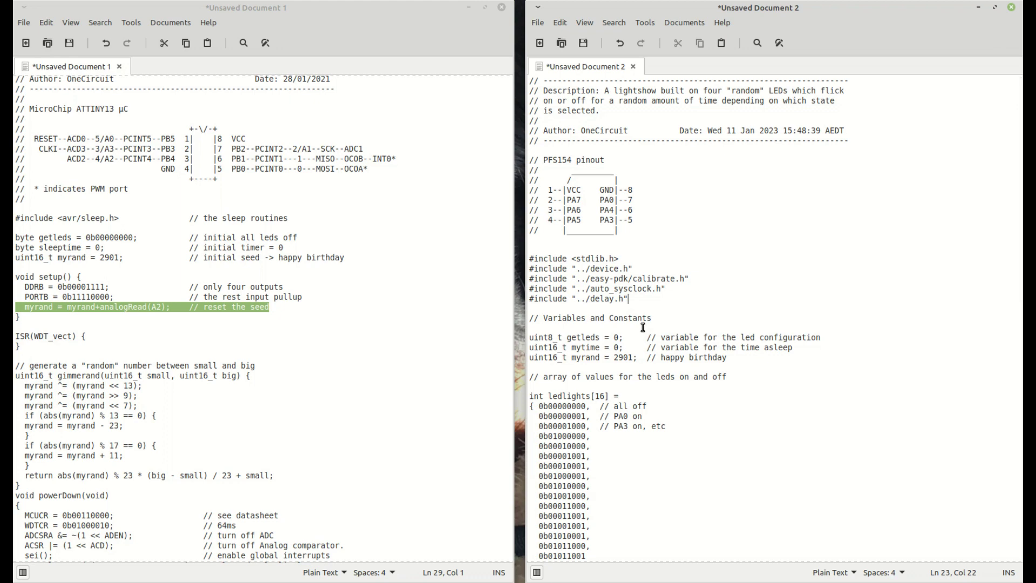
scroll(645, 307, down, 2)
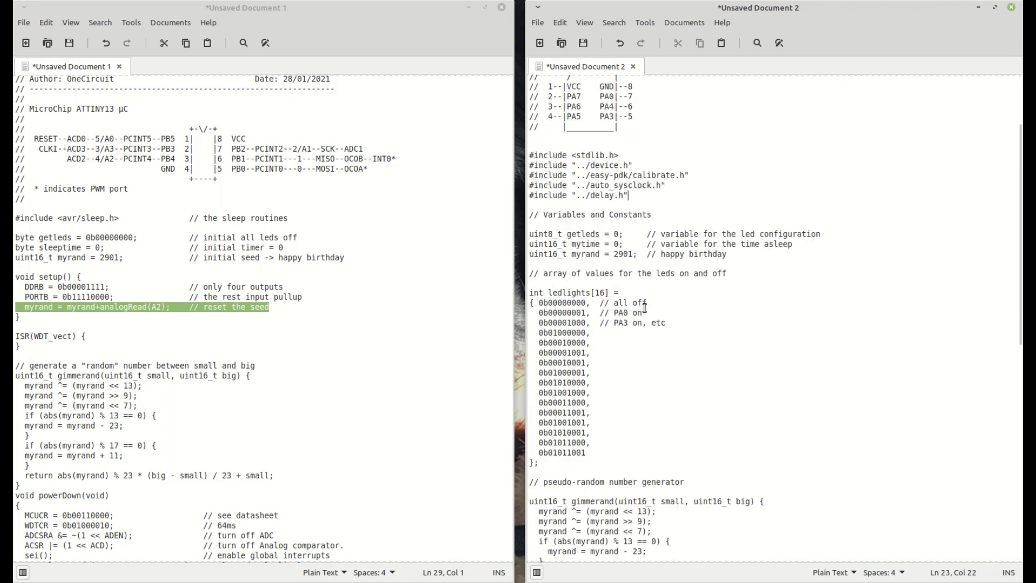
double_click(622, 256)
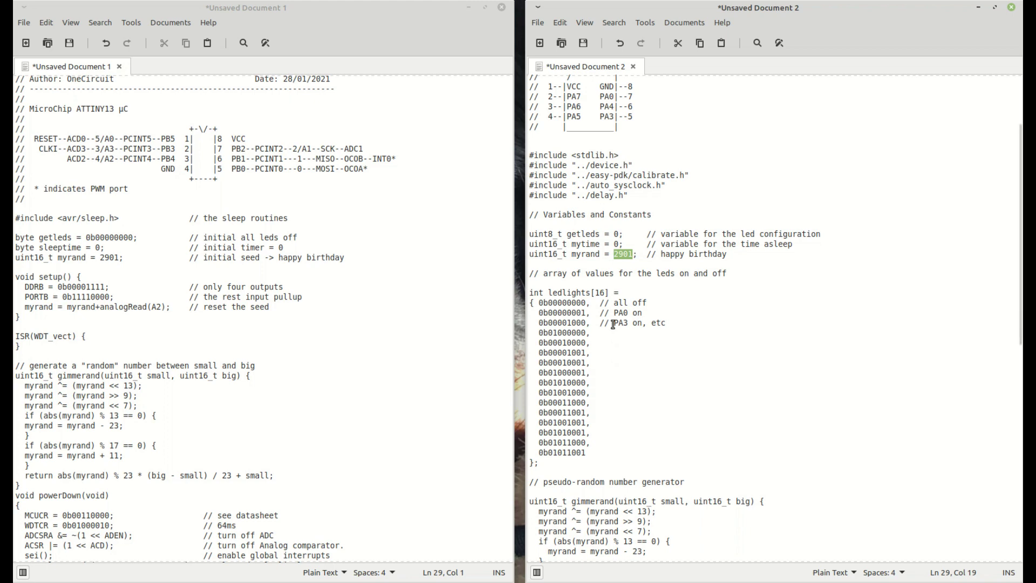
click(605, 254)
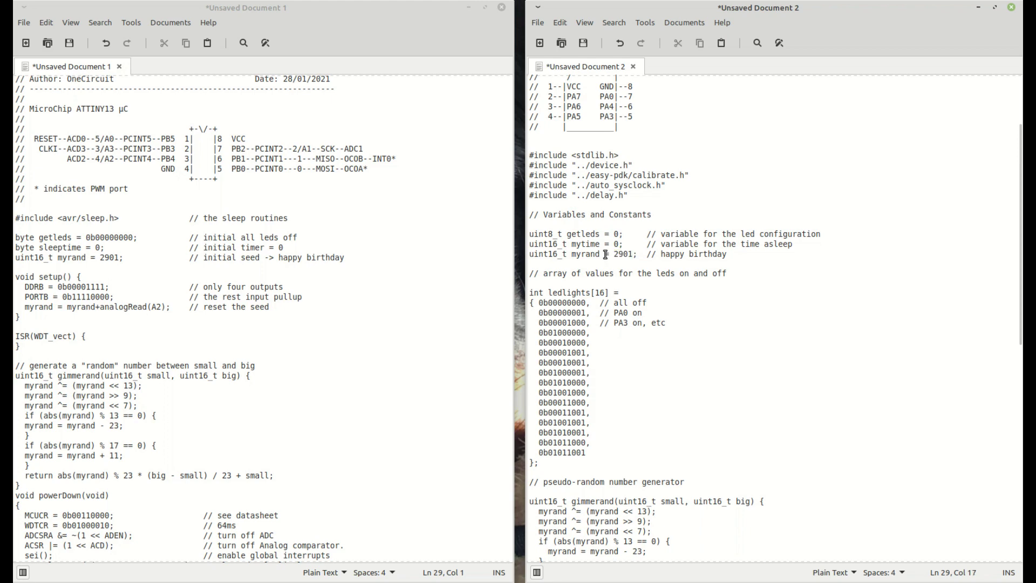